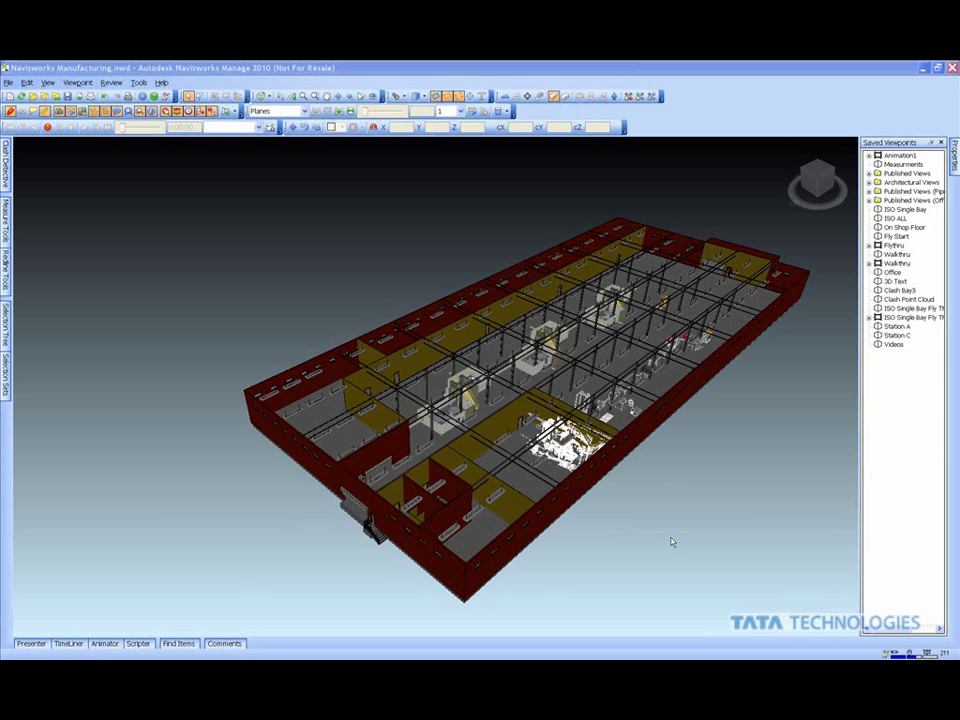
Keep the Clash Detective window open and pan the factory model so the whole building is visible beside it.
mouse_move(6, 162)
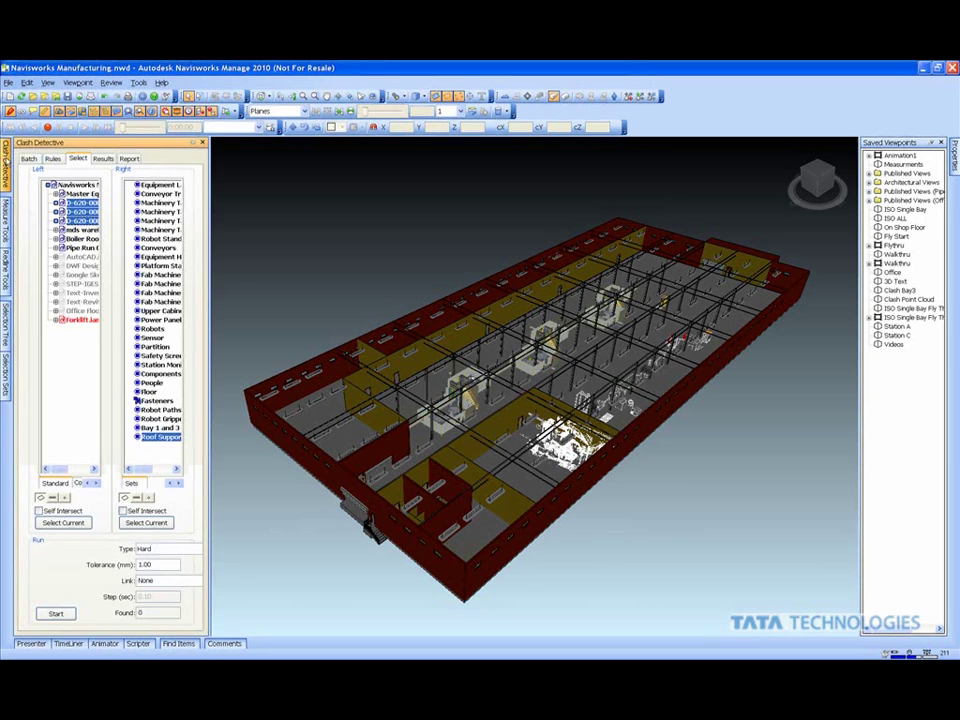
click(193, 142)
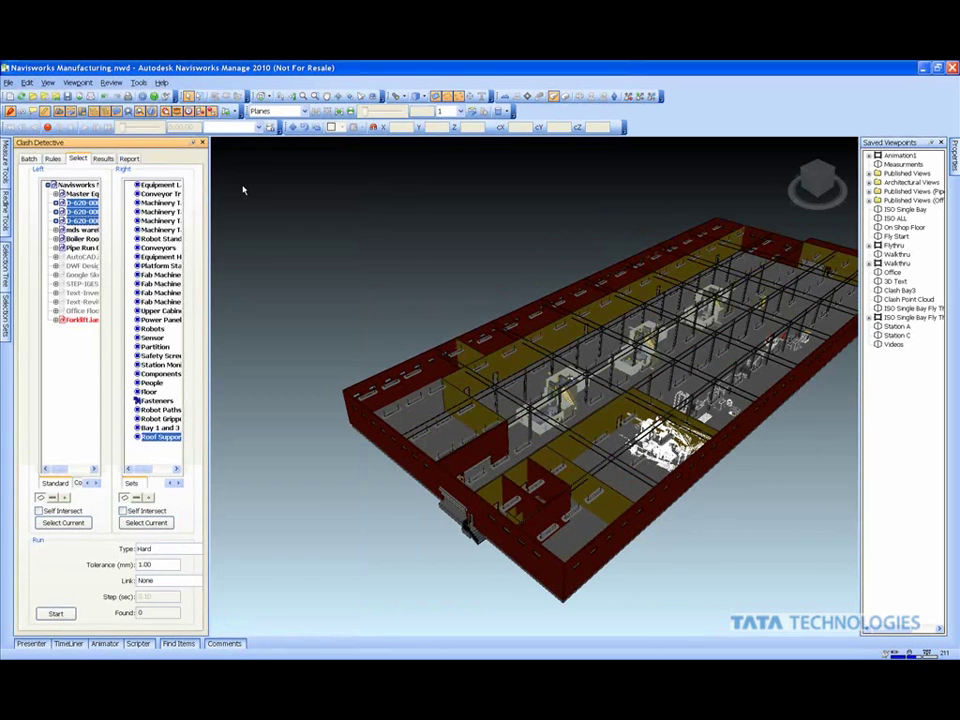
click(264, 98)
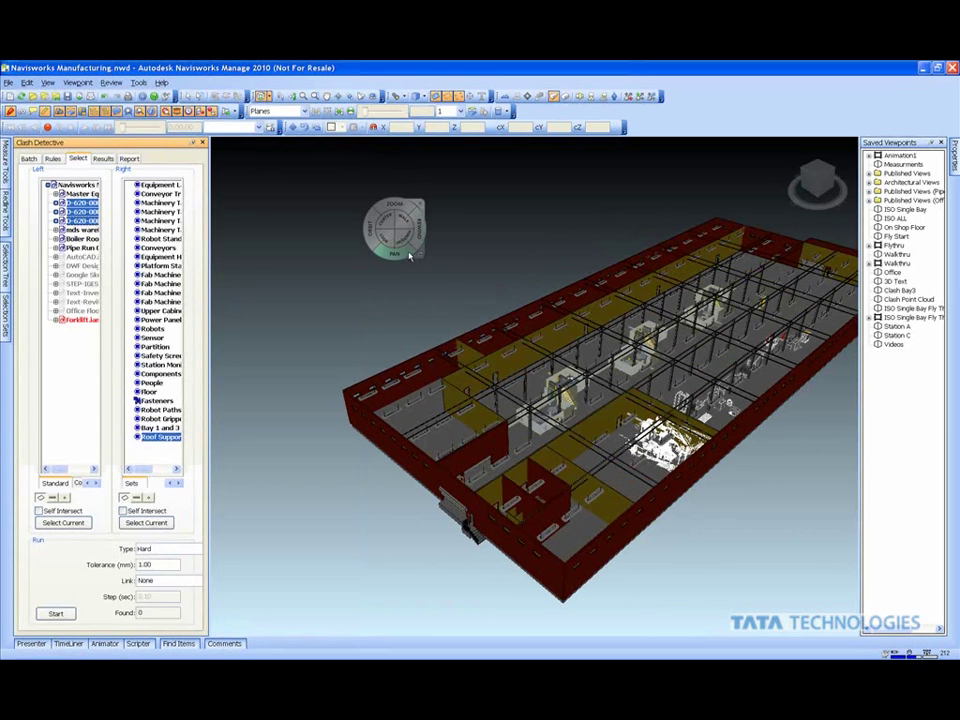
drag(405, 268, 324, 278)
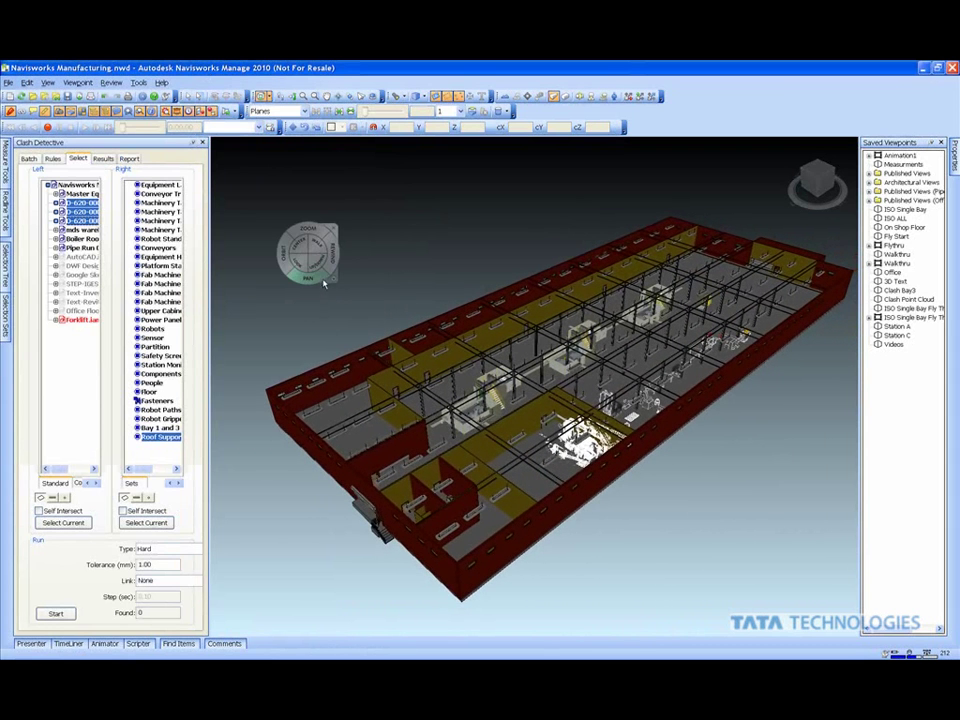
click(332, 231)
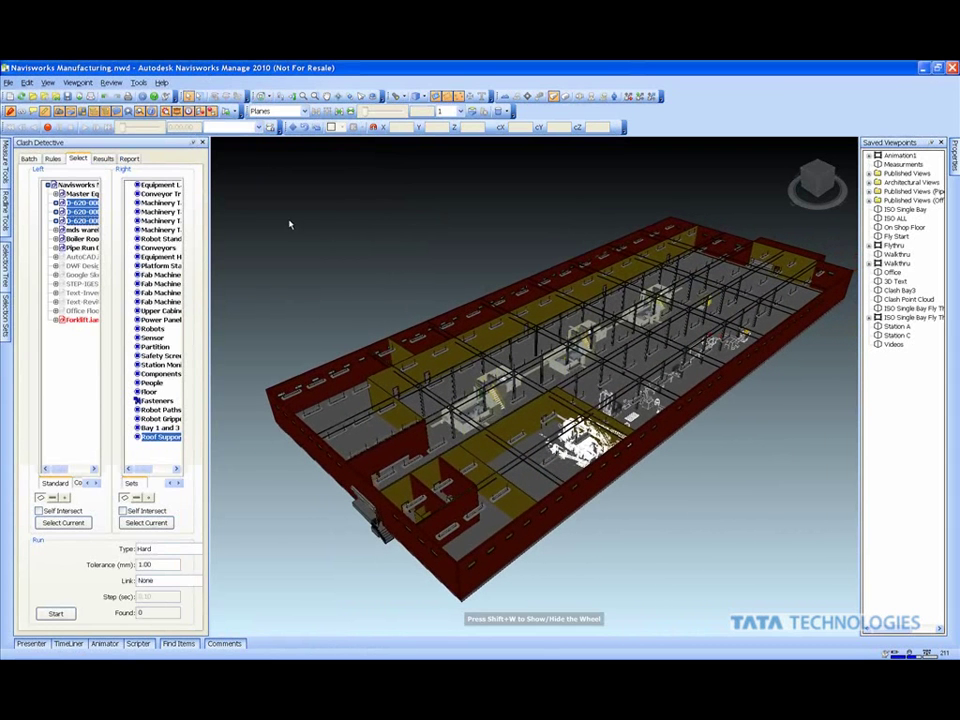
Run a Hard clash test of the three D-620-000 assemblies against the Roof Support set with a 1.00 mm tolerance.
click(72, 358)
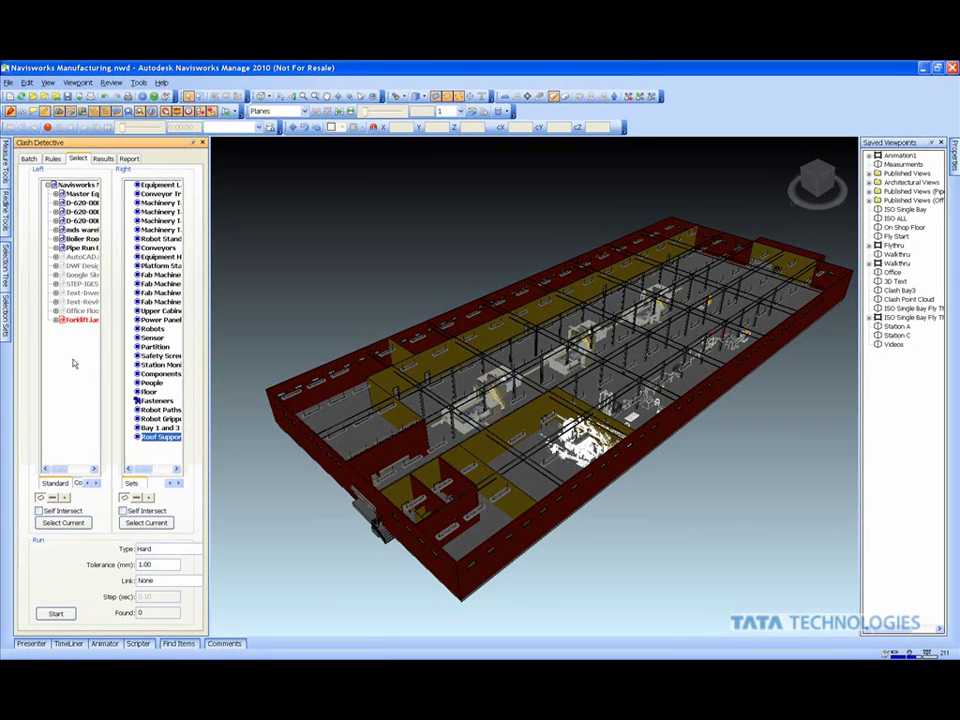
click(80, 203)
shift+click(80, 221)
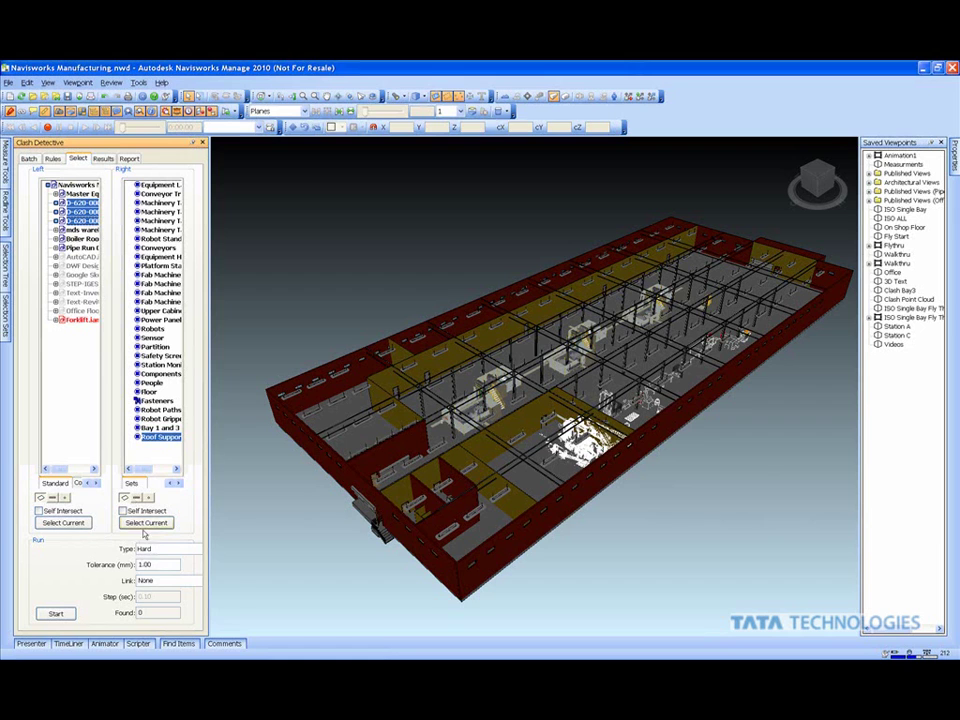
click(170, 549)
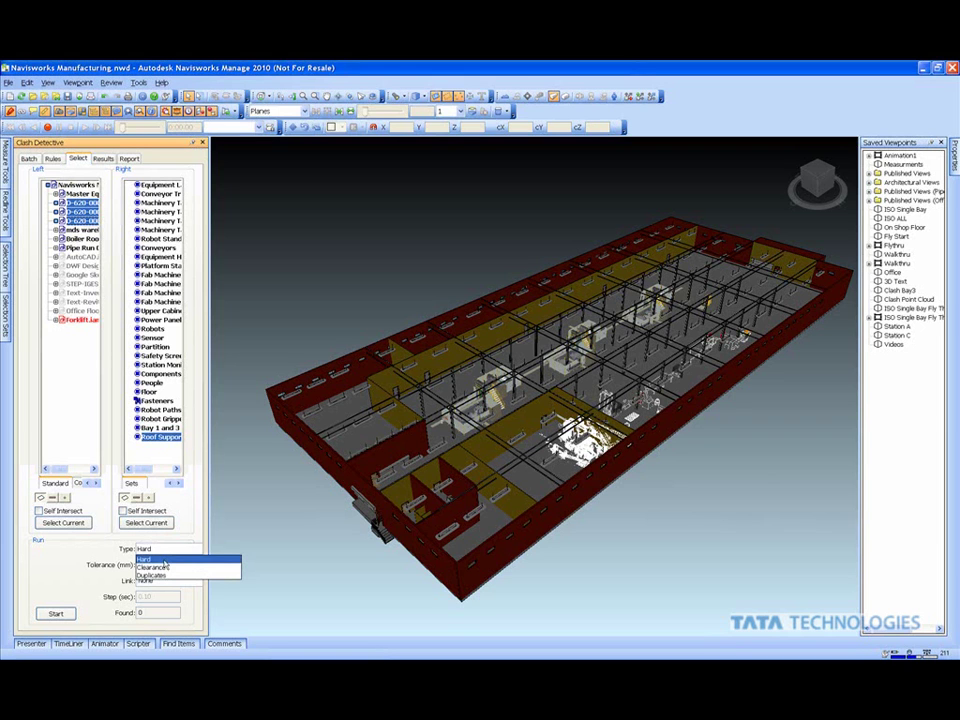
click(97, 548)
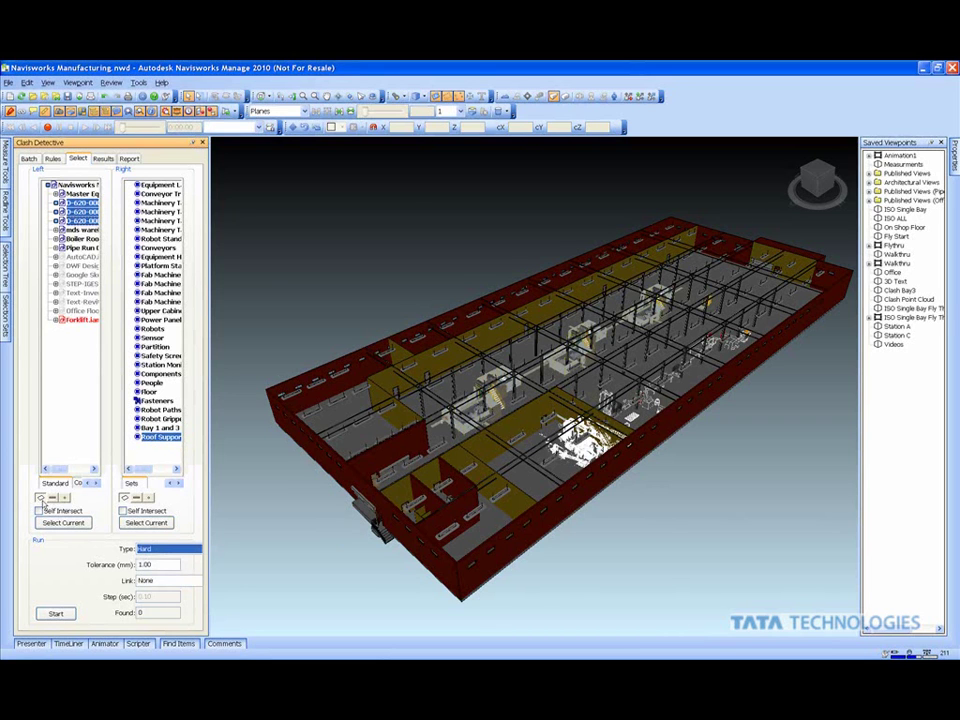
click(58, 612)
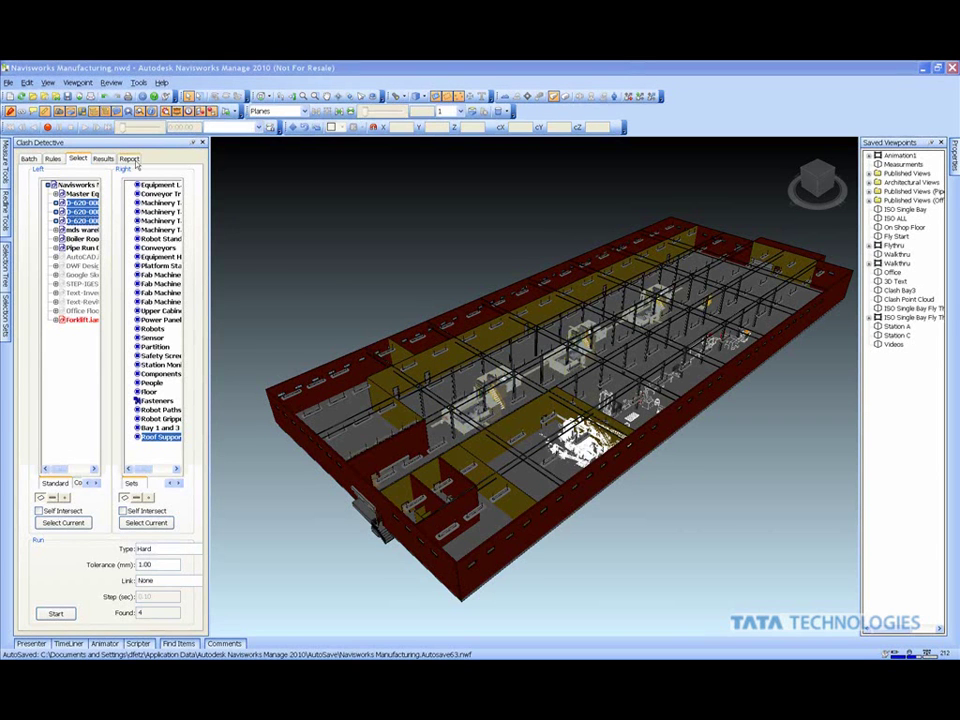
Review each clash in the test results and examine the interfering parts in the model.
click(103, 159)
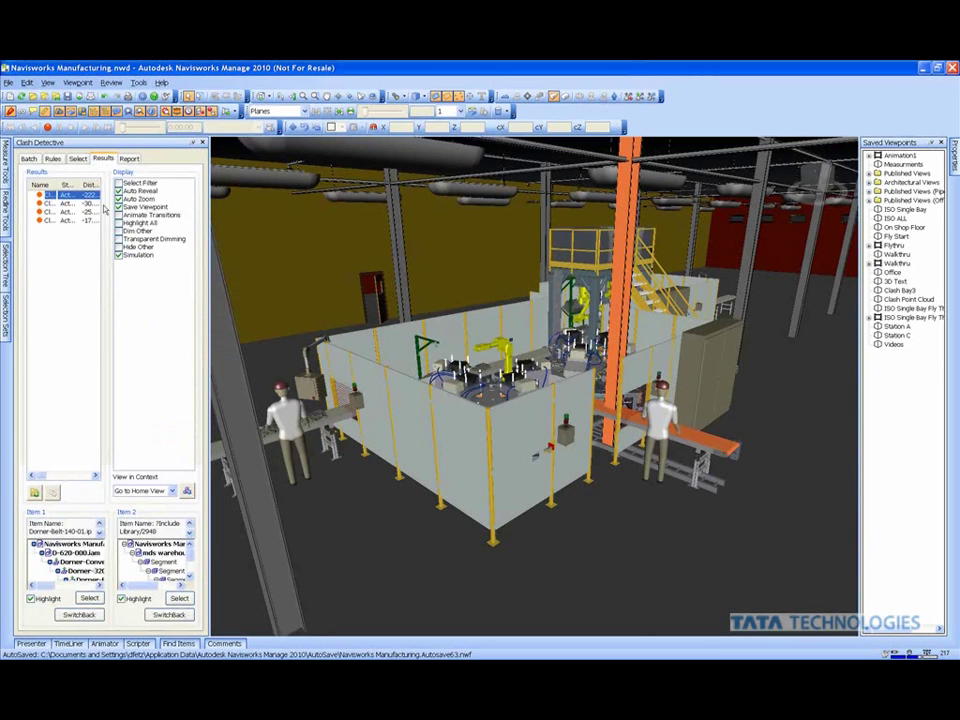
click(50, 204)
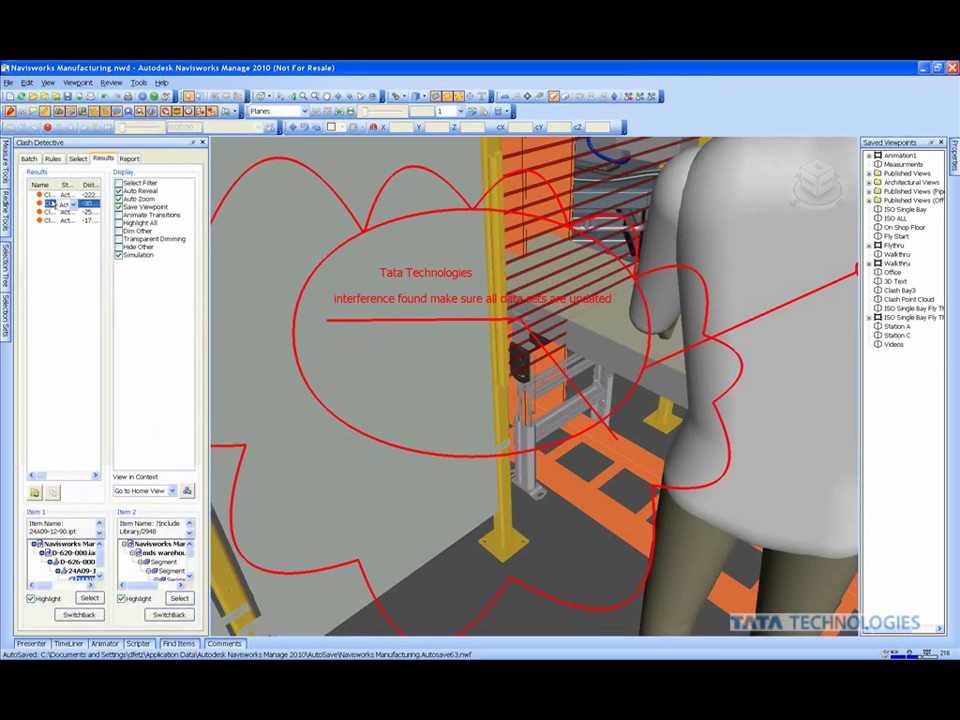
click(50, 212)
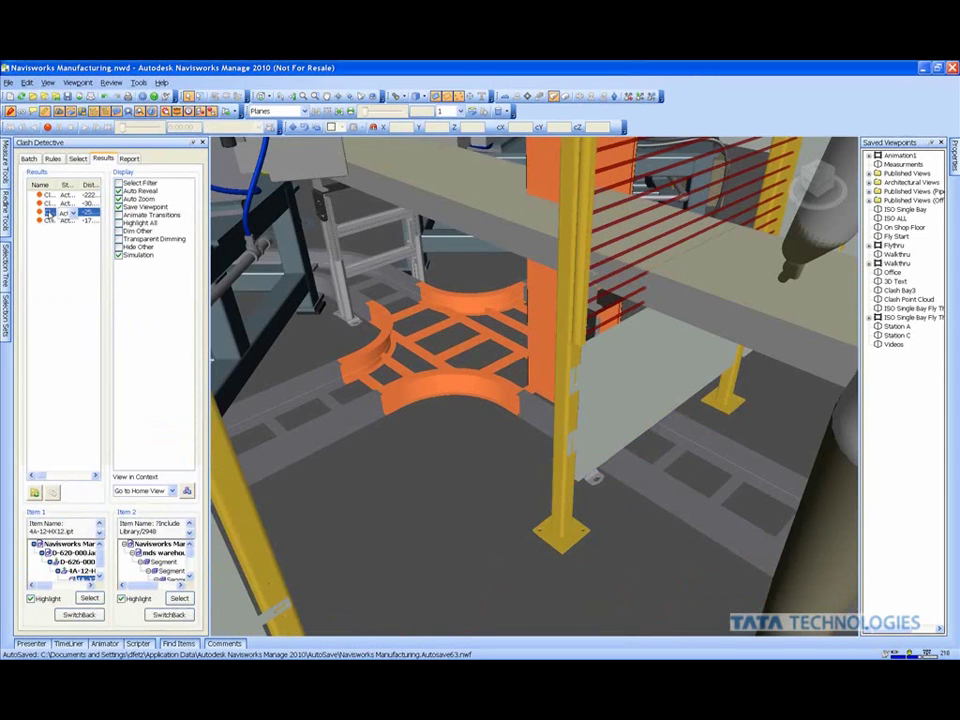
click(48, 220)
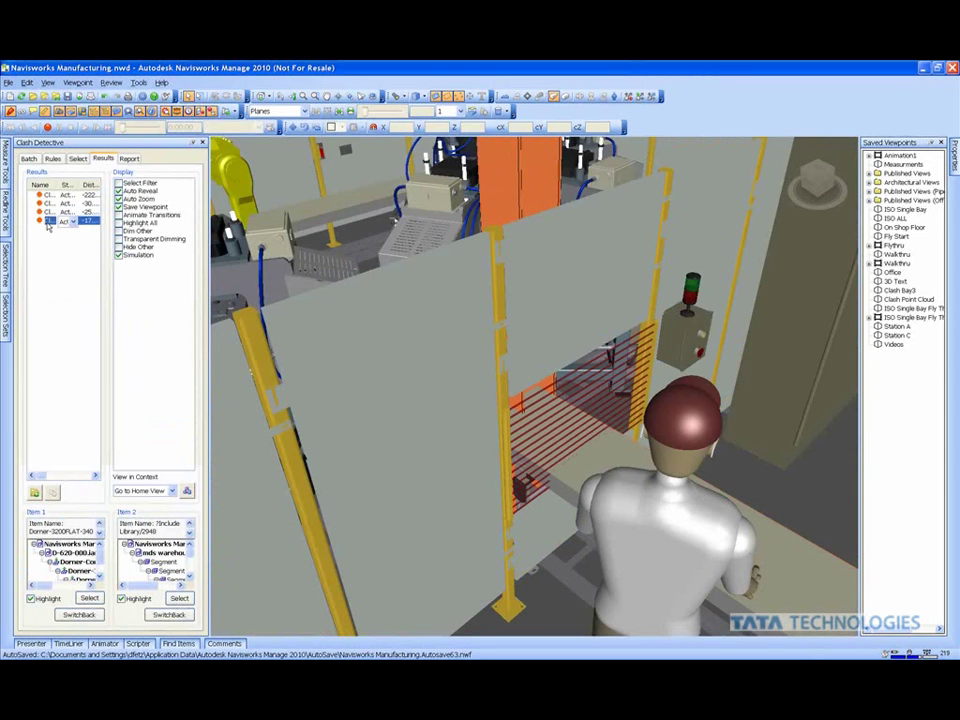
click(50, 213)
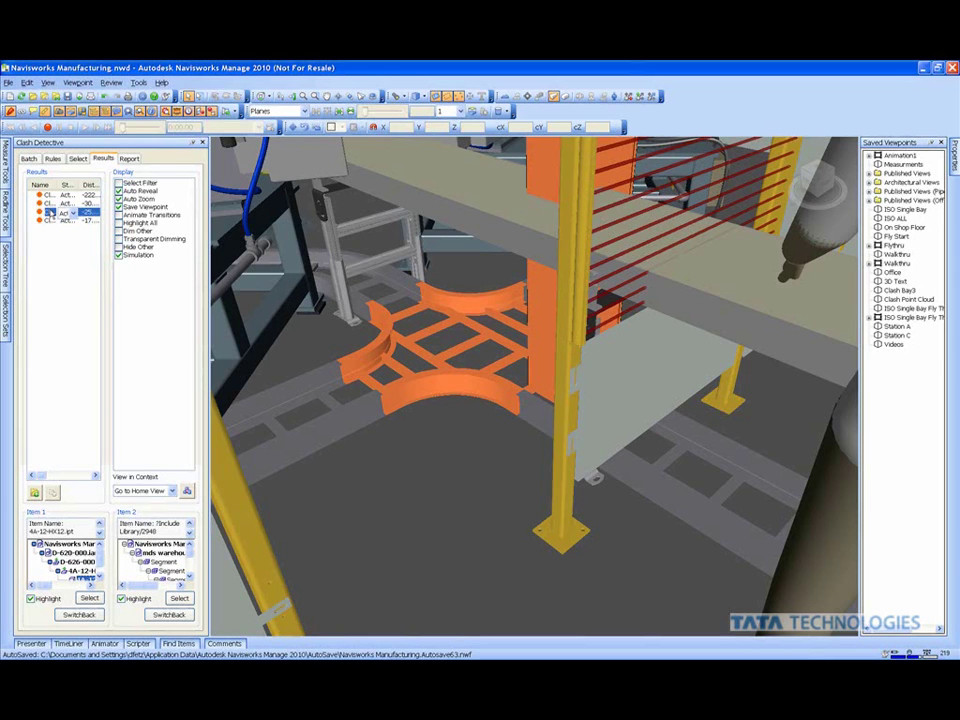
Check the clash report options, then switch to Internet Explorer and read through the HTML clash report.
click(129, 158)
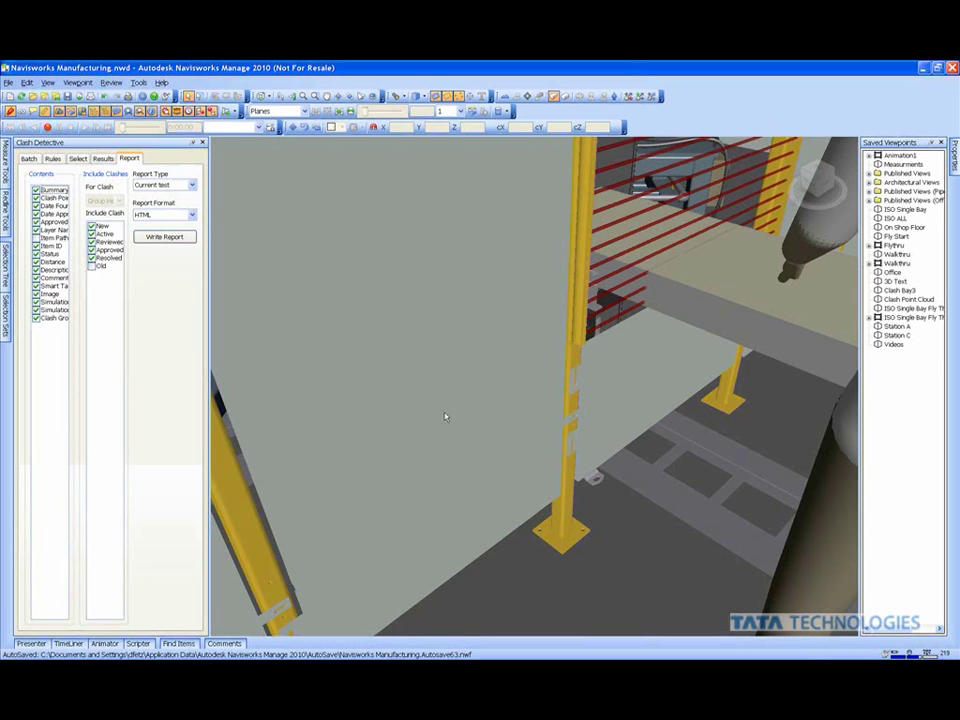
key(alt+Tab)
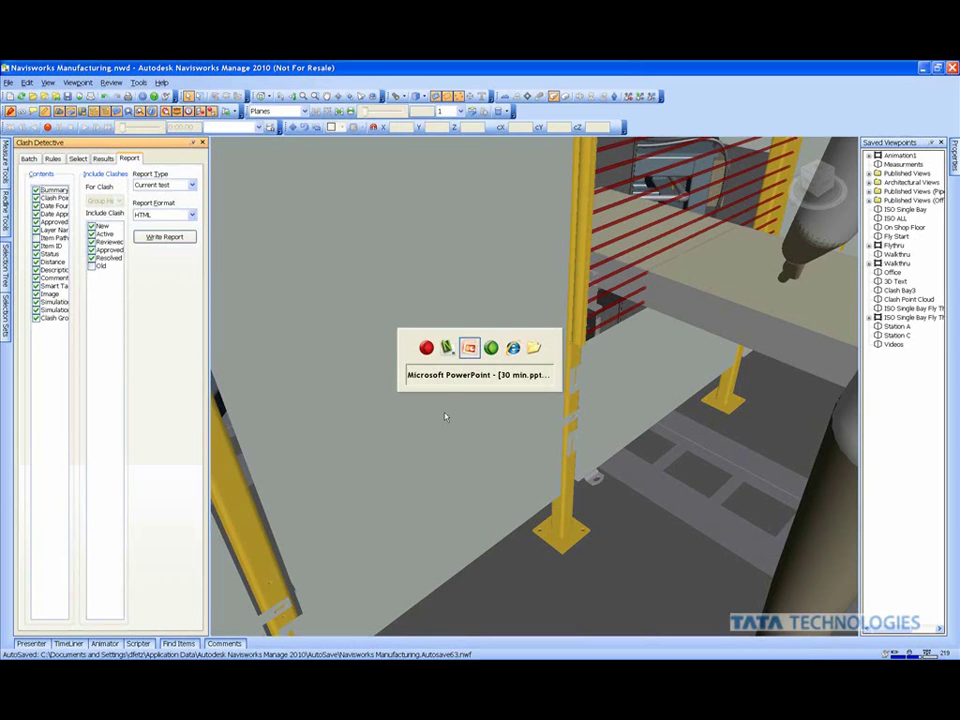
key(alt+Tab)
key(alt+Tab)
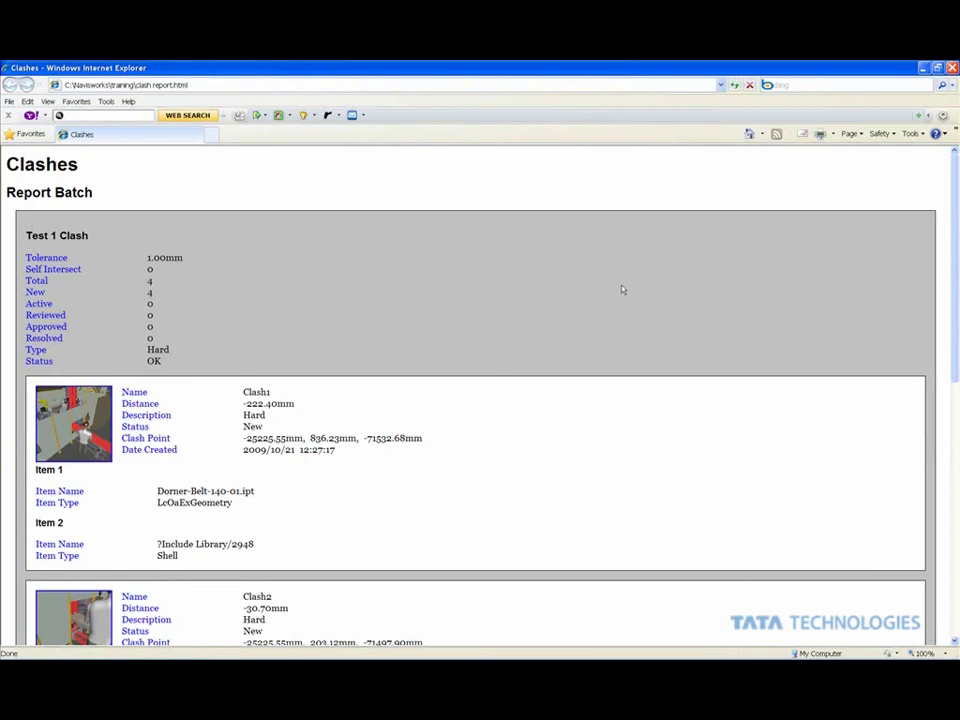
drag(950, 228, 950, 308)
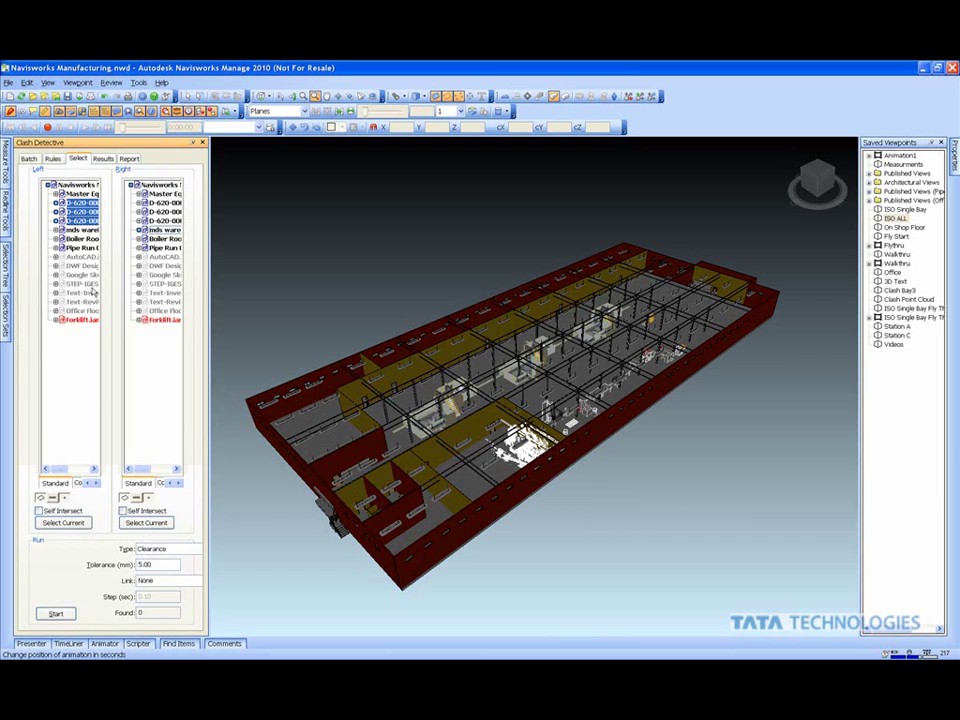
Run a Clearance test of the Pipe Run file against the Boiler Room file with a 5 mm tolerance and open its results.
click(78, 239)
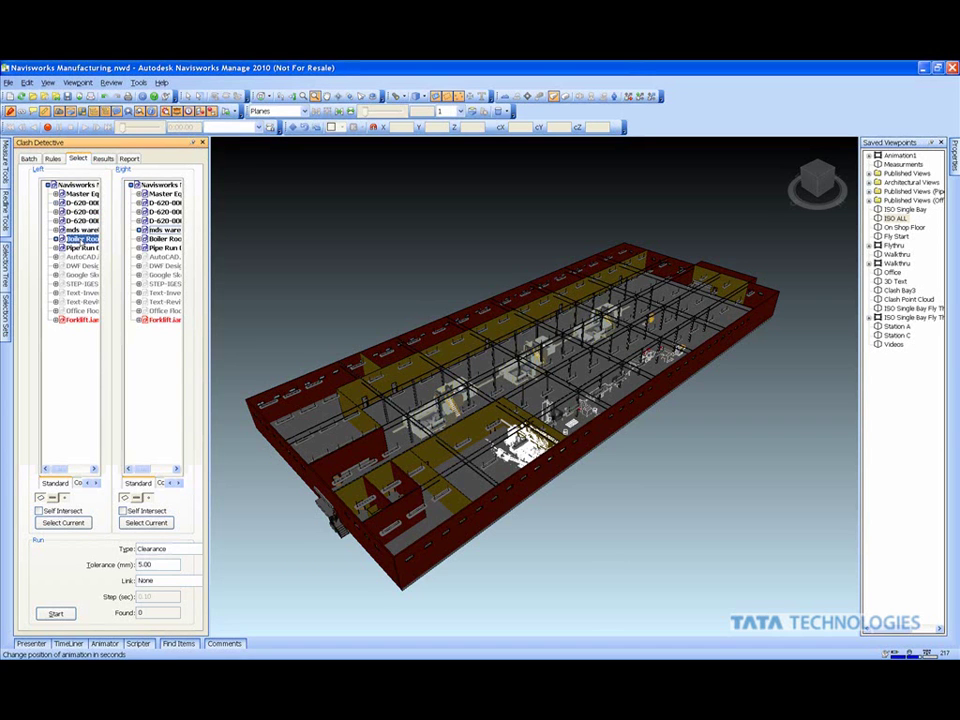
click(80, 248)
click(163, 240)
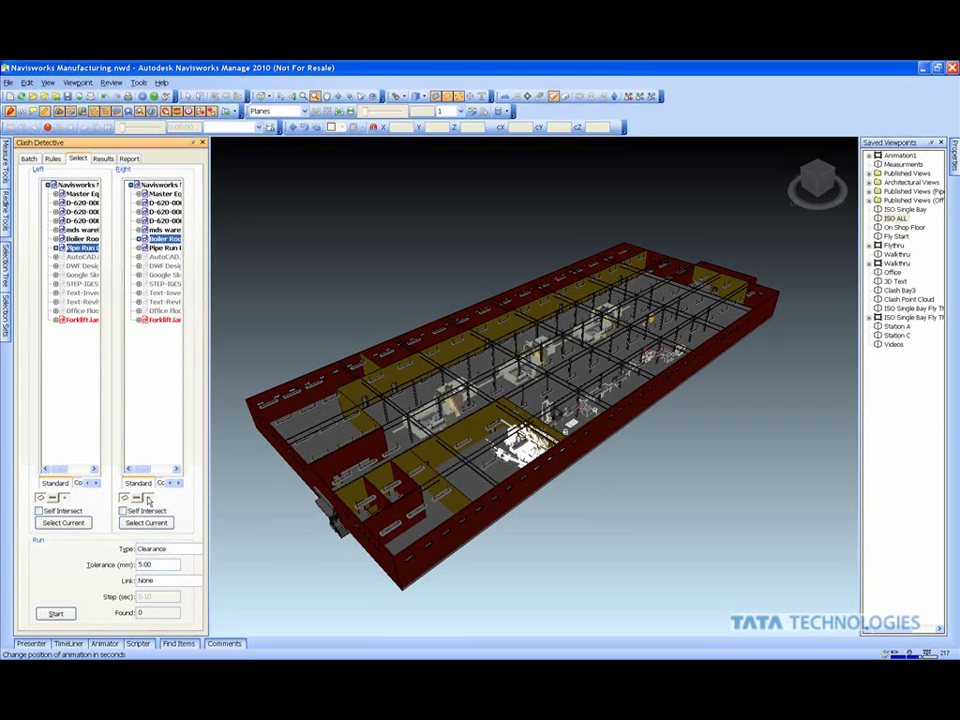
click(160, 550)
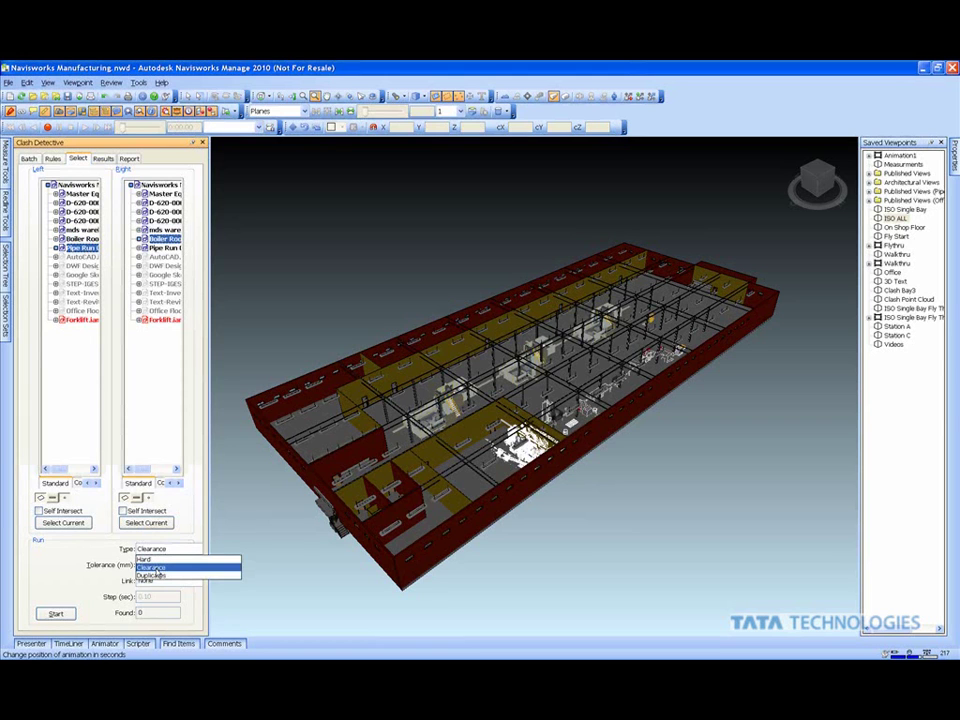
click(155, 567)
double_click(155, 567)
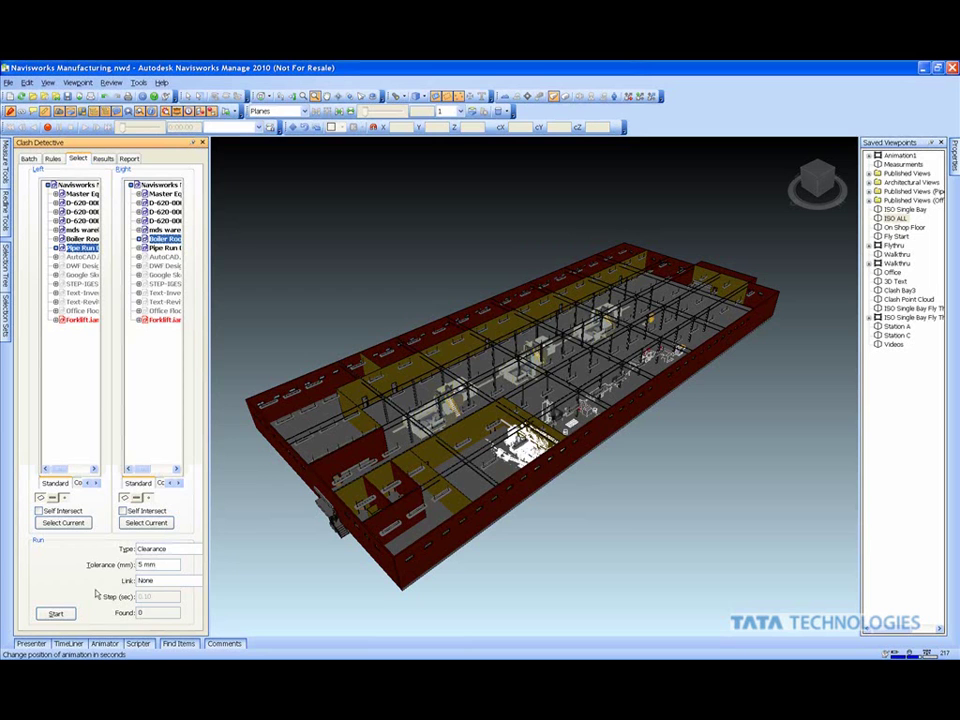
click(56, 613)
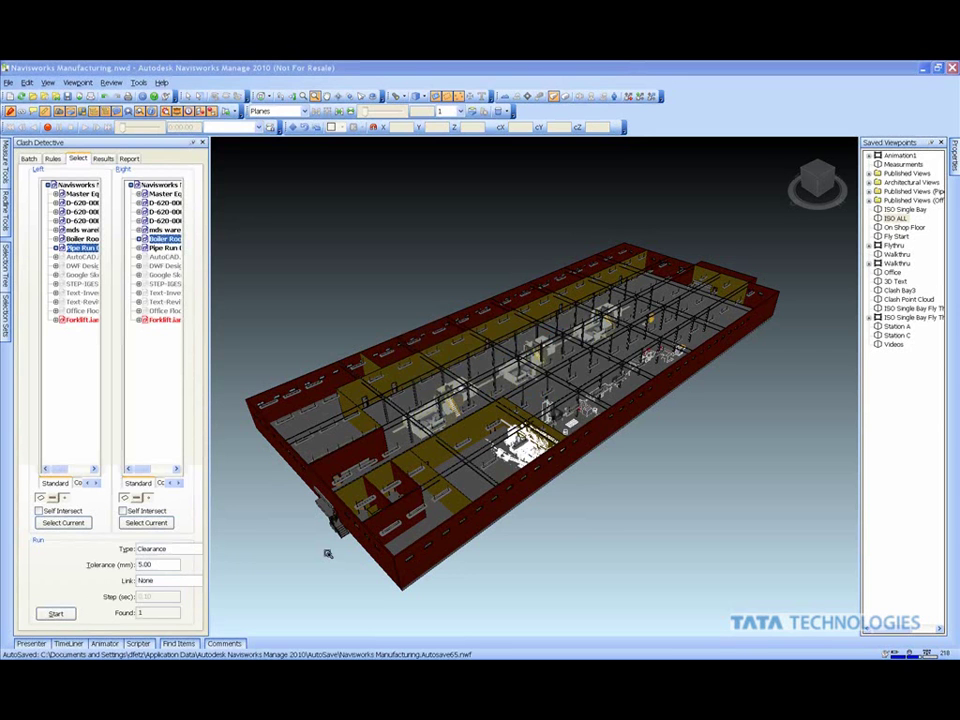
click(103, 159)
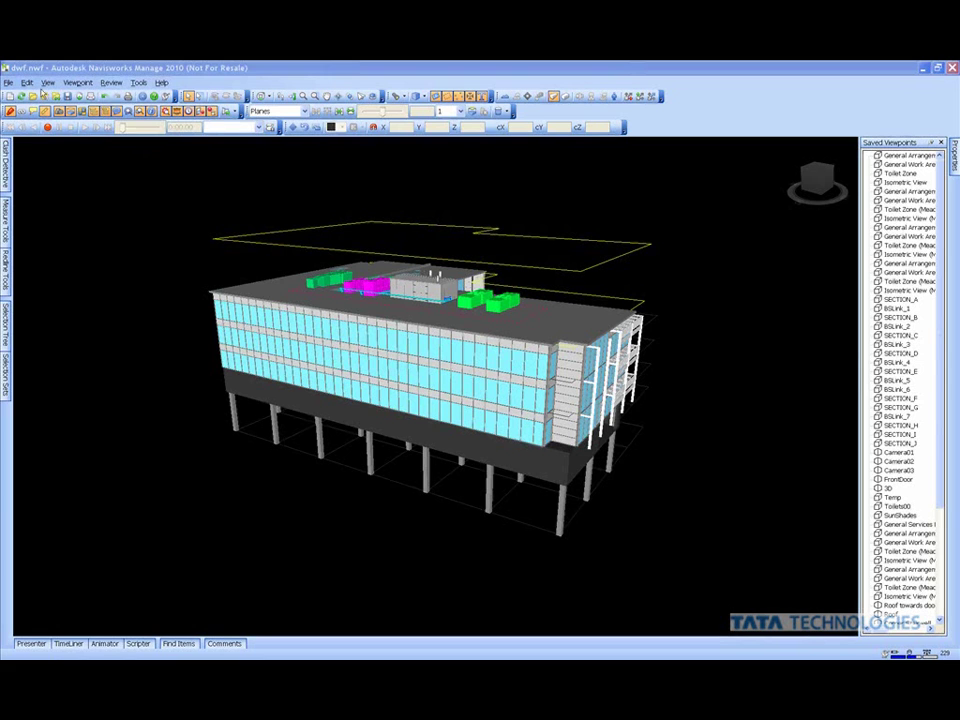
Examine the export formats available for the dwf.nwf building model.
click(7, 68)
click(8, 83)
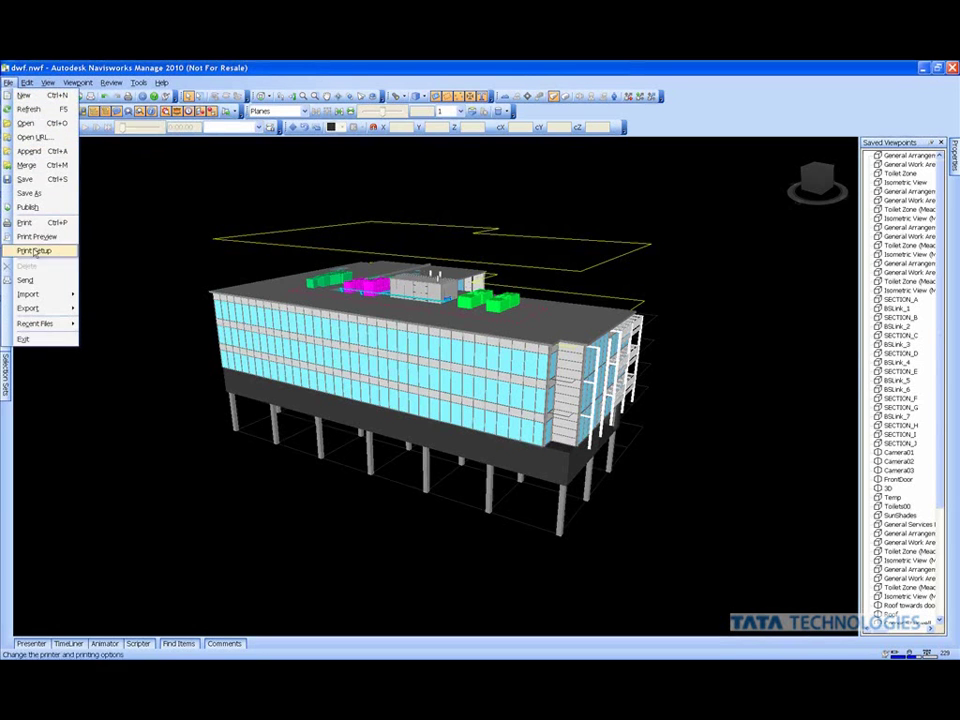
mouse_move(44, 311)
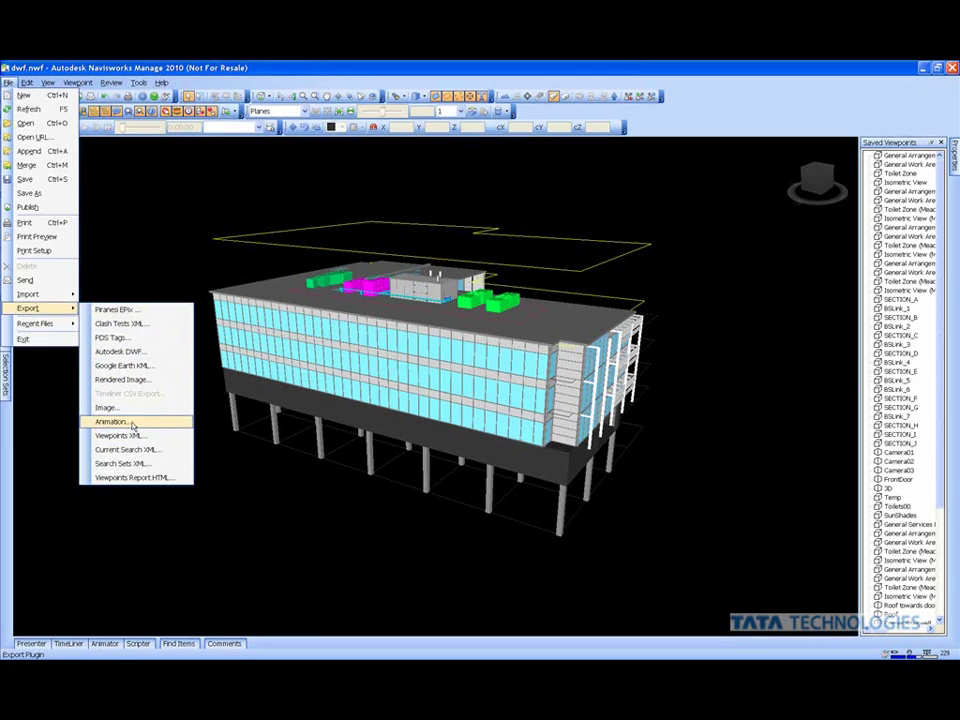
click(288, 515)
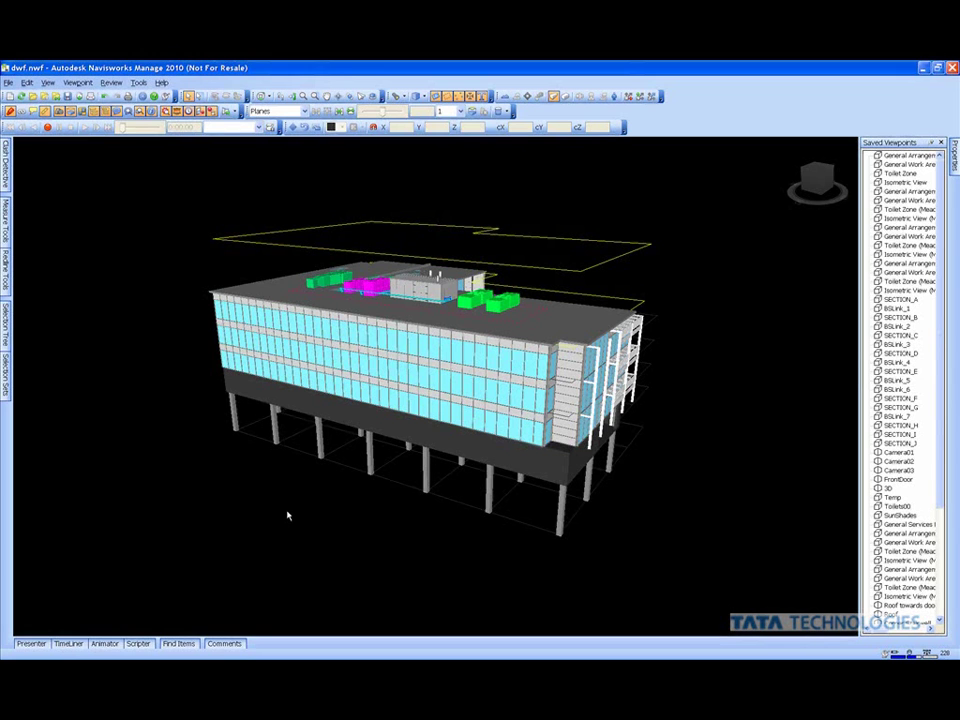
Switch to Autodesk Navisworks Freedom and expand the Navisworks Manufacturing model in the selection tree to list its component files.
key(alt+Tab)
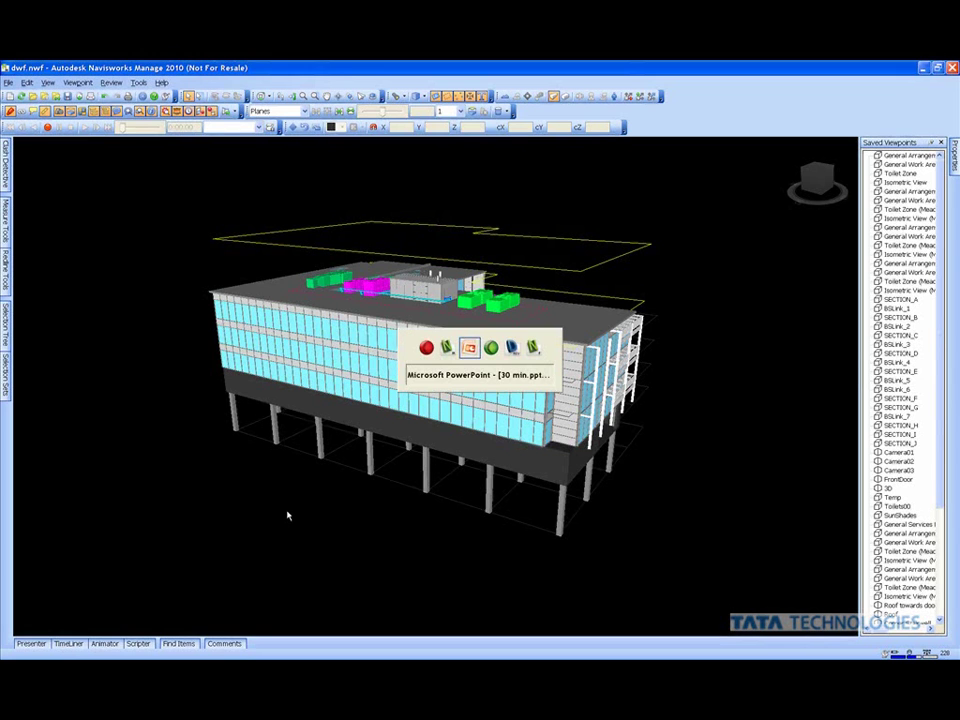
key(alt+Tab)
key(alt+Tab)
key(alt+Tab)
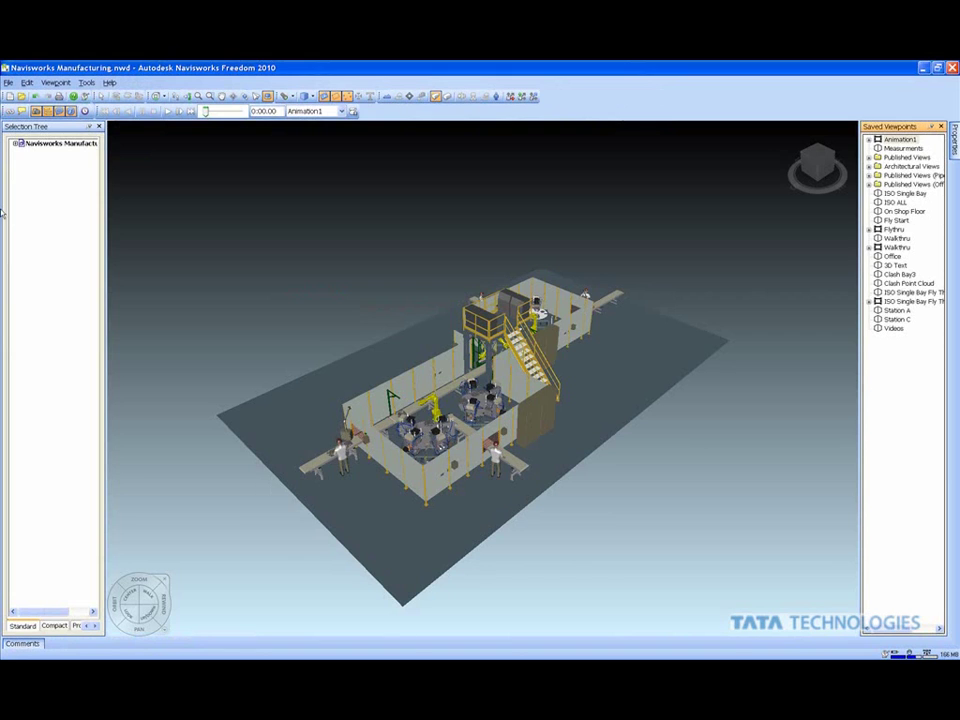
click(17, 143)
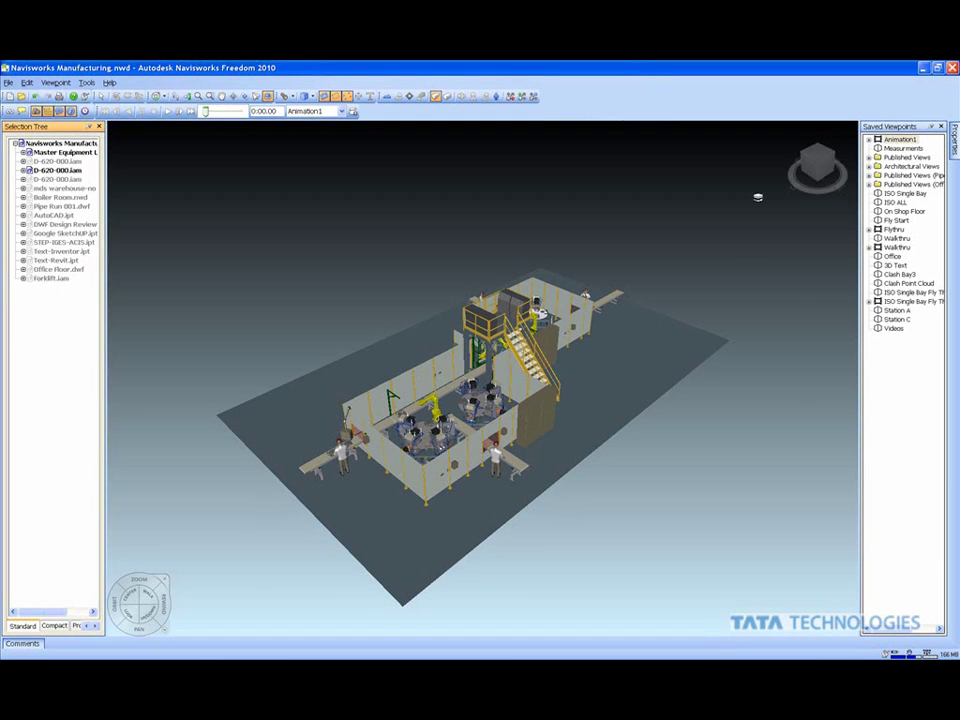
Show the saved ISO ALL viewpoint of the factory, then load and play Animation1.
click(895, 202)
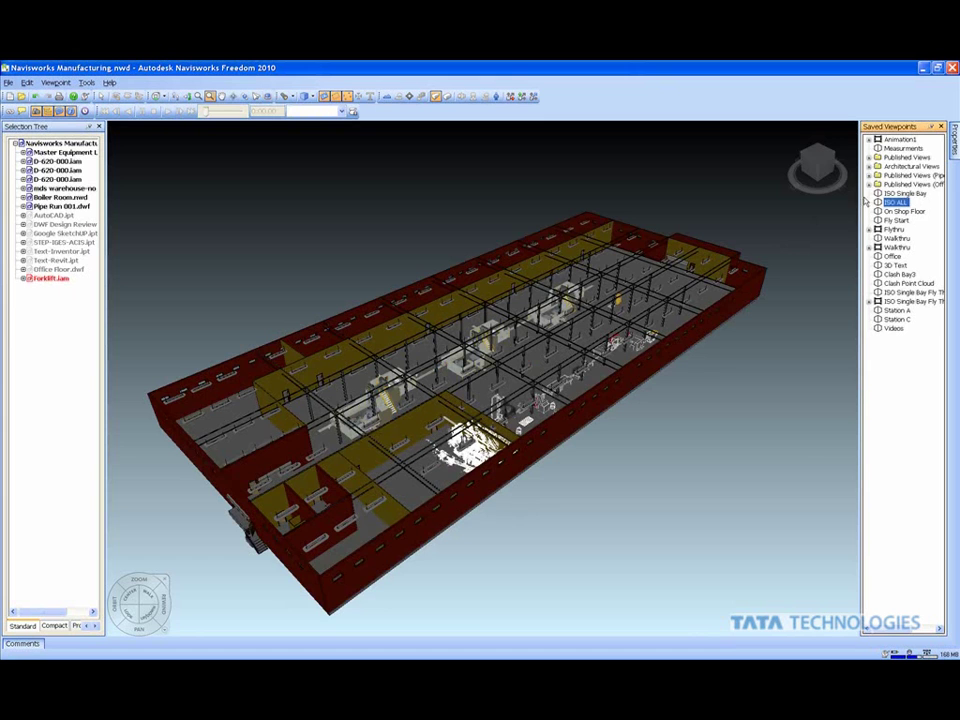
click(895, 139)
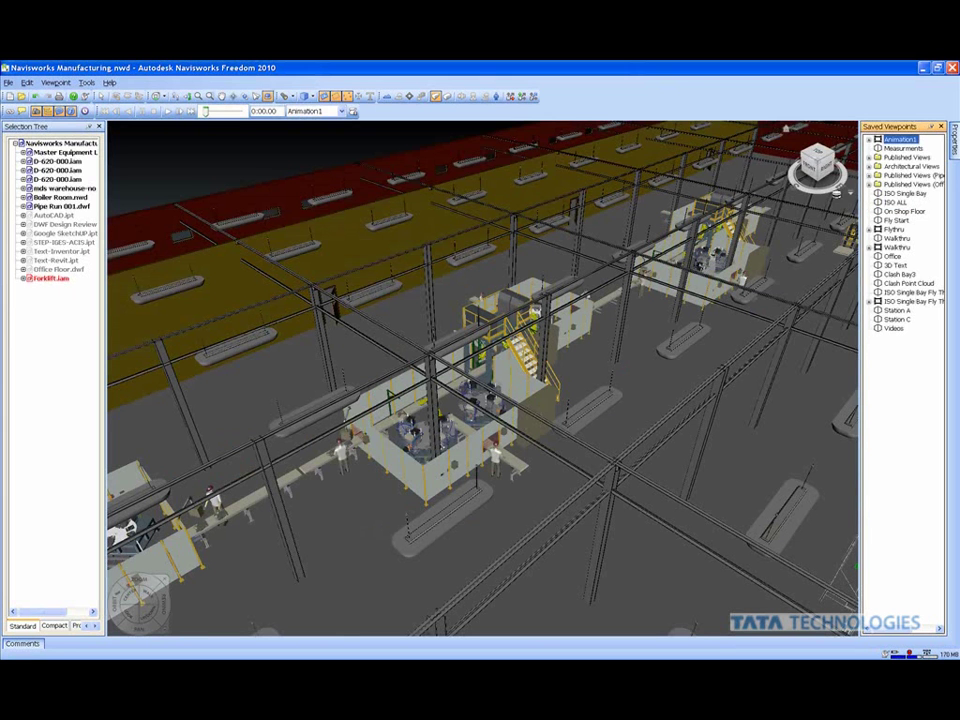
click(168, 111)
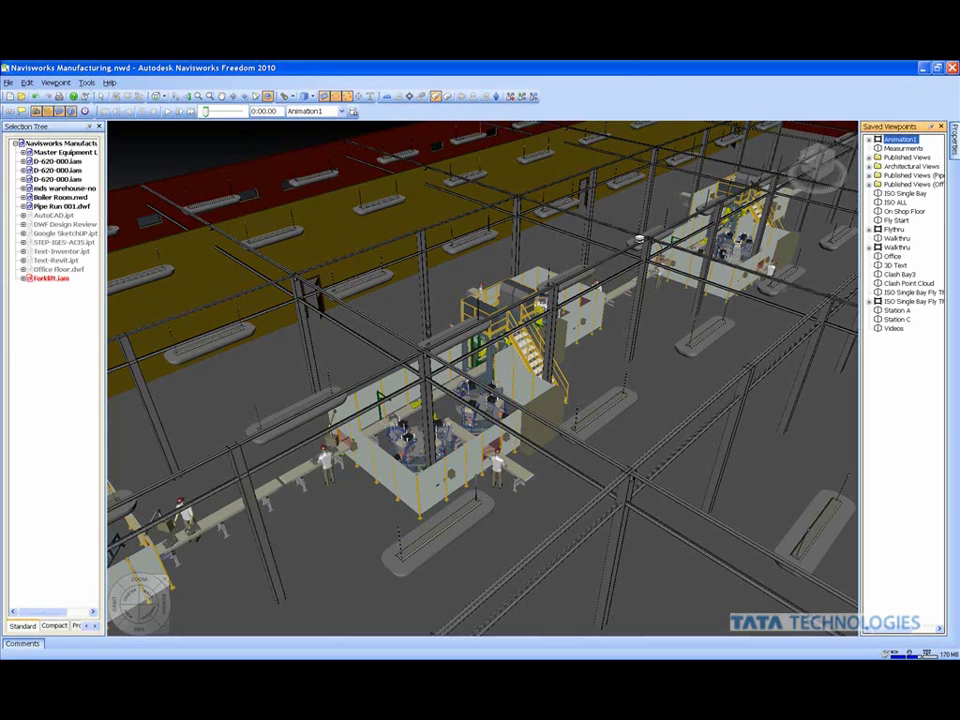
Switch to Autodesk Design Review, inspect the dwf.dwf building from another side, and display the markup and measuring tools.
key(alt+Tab)
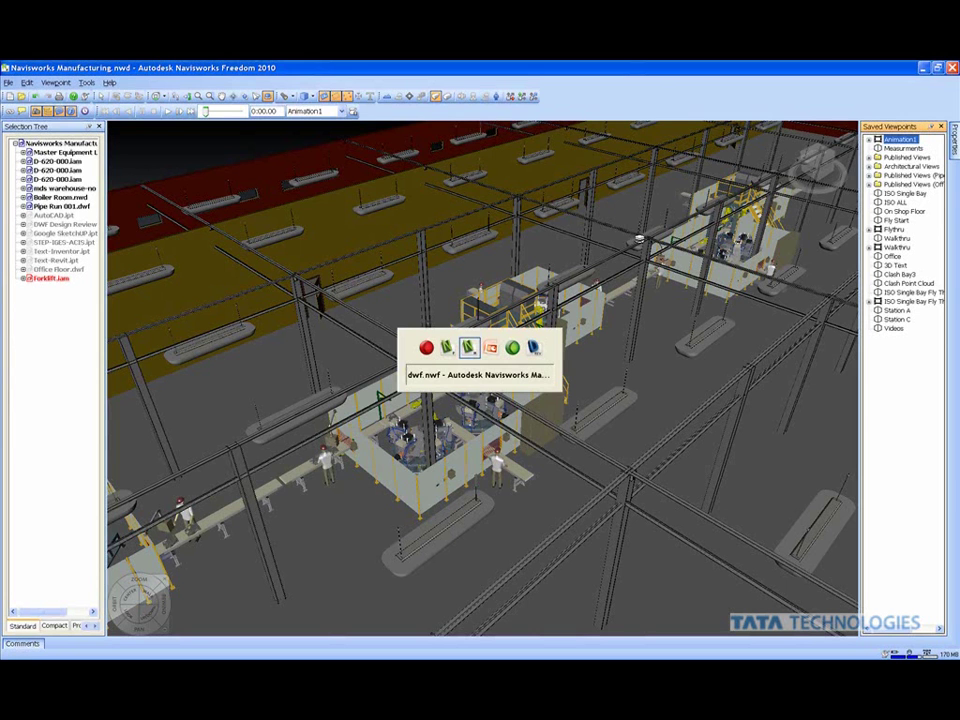
key(alt+Tab)
key(alt+Tab)
key(alt+Tab)
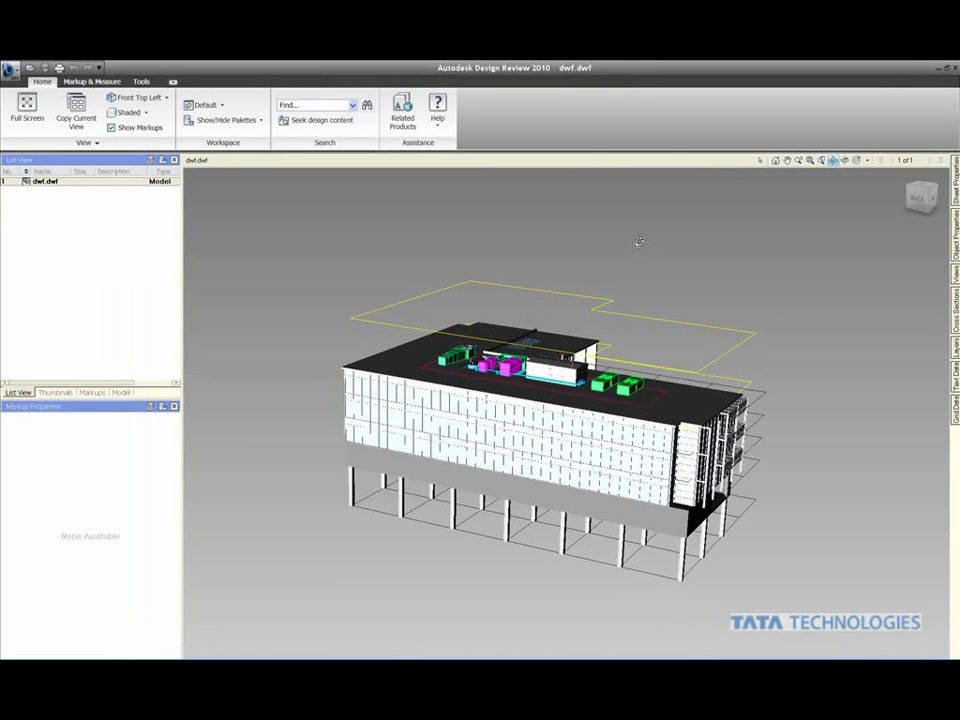
mouse_move(639, 241)
mouse_down()
mouse_move(508, 386)
mouse_move(491, 396)
mouse_move(396, 394)
mouse_move(458, 455)
mouse_move(435, 300)
mouse_move(621, 366)
mouse_up()
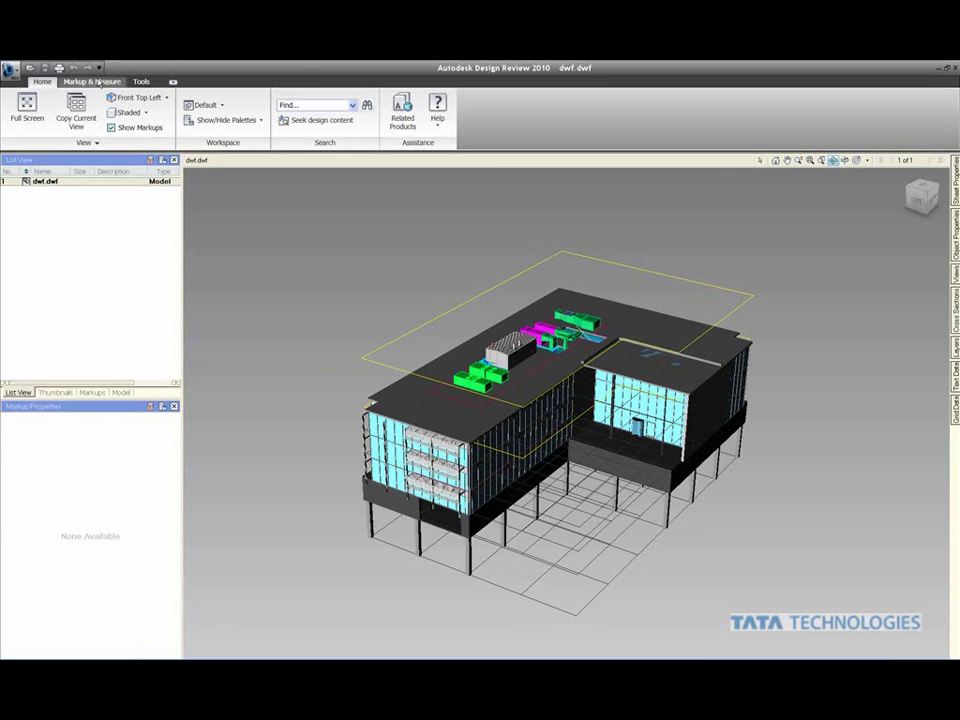
click(95, 82)
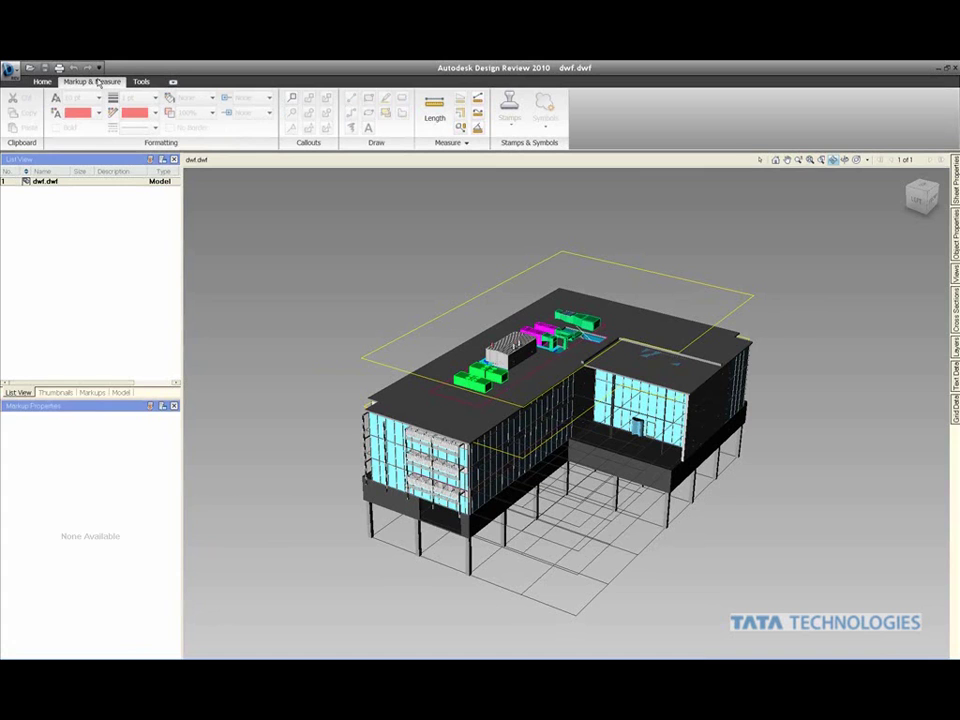